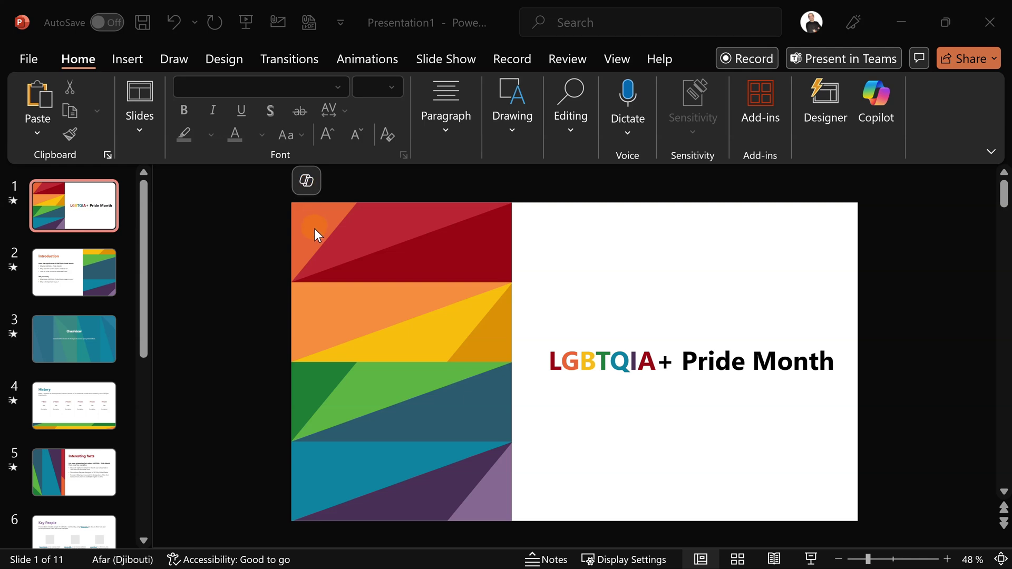
Step: Prompt Copilot to create a presentation on EV charging infrastructure in Munich, Germany
{"action": "left_click", "coordinate": [308, 183]}
{"action": "left_click", "coordinate": [308, 182]}
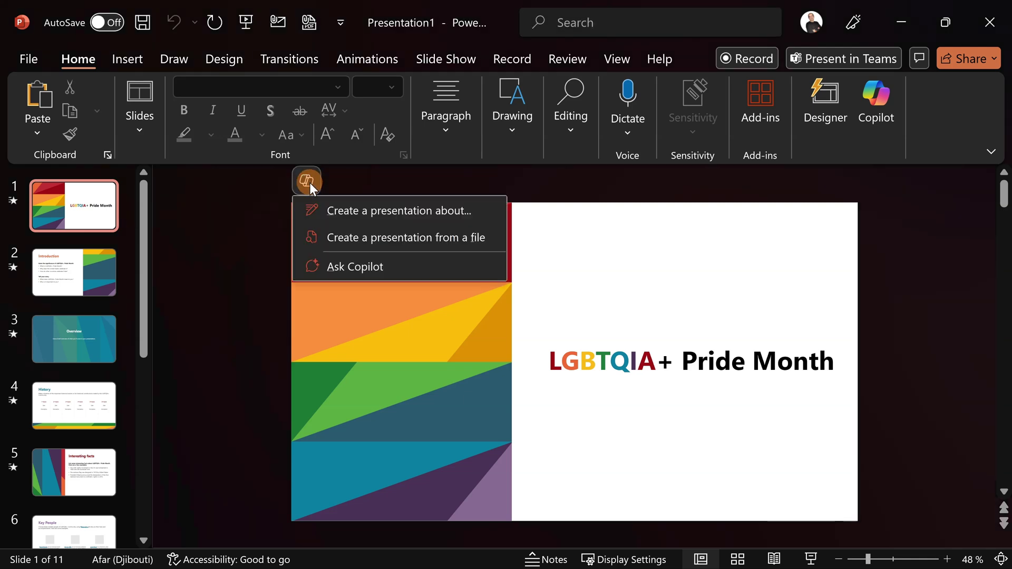
{"action": "left_click", "coordinate": [361, 219]}
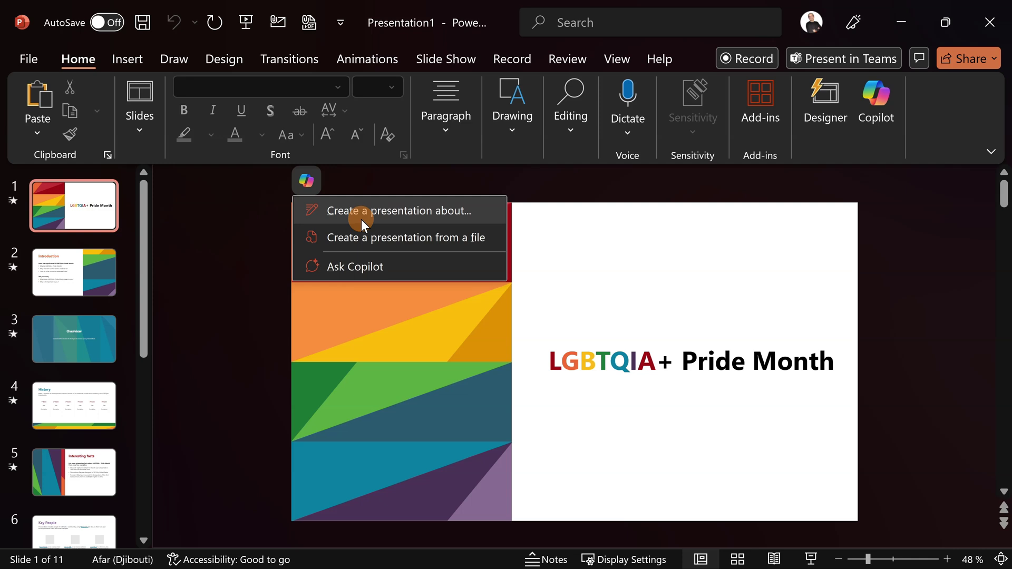
{"action": "left_click", "coordinate": [388, 213]}
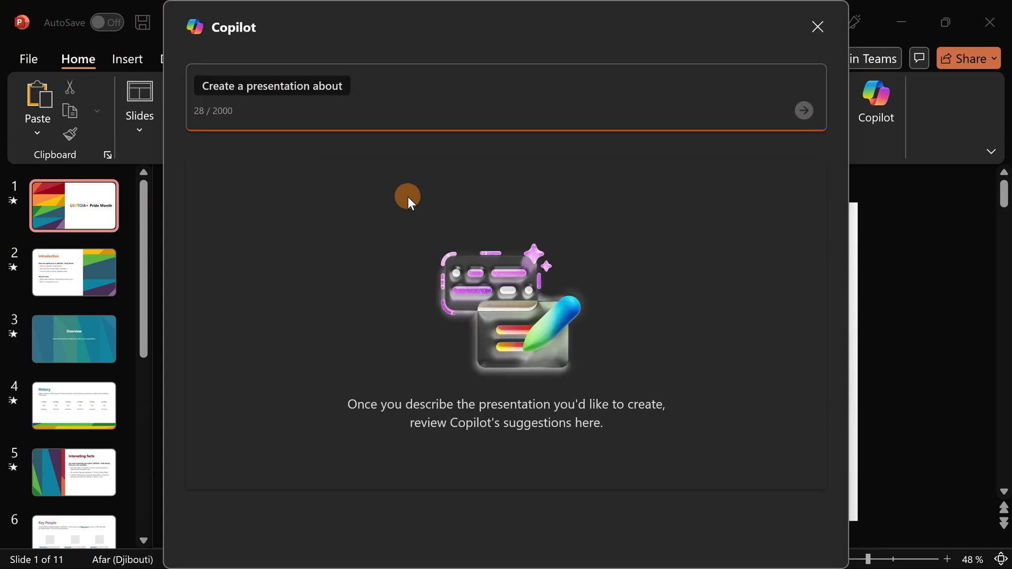
{"action": "type", "text": "Create a presentation about the EV charging stations infrastructure in Munich Germany"}
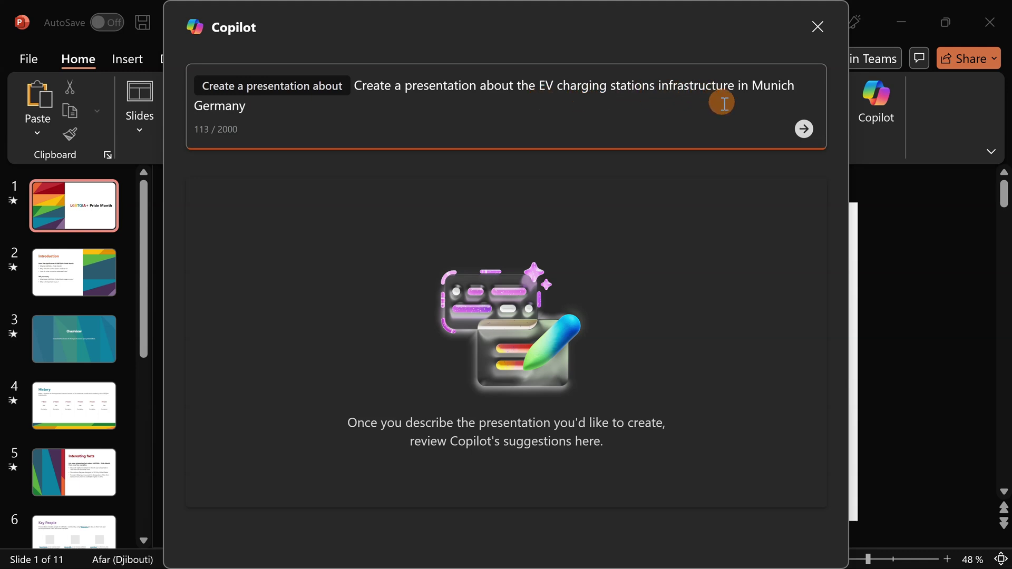
{"action": "left_click", "coordinate": [800, 141]}
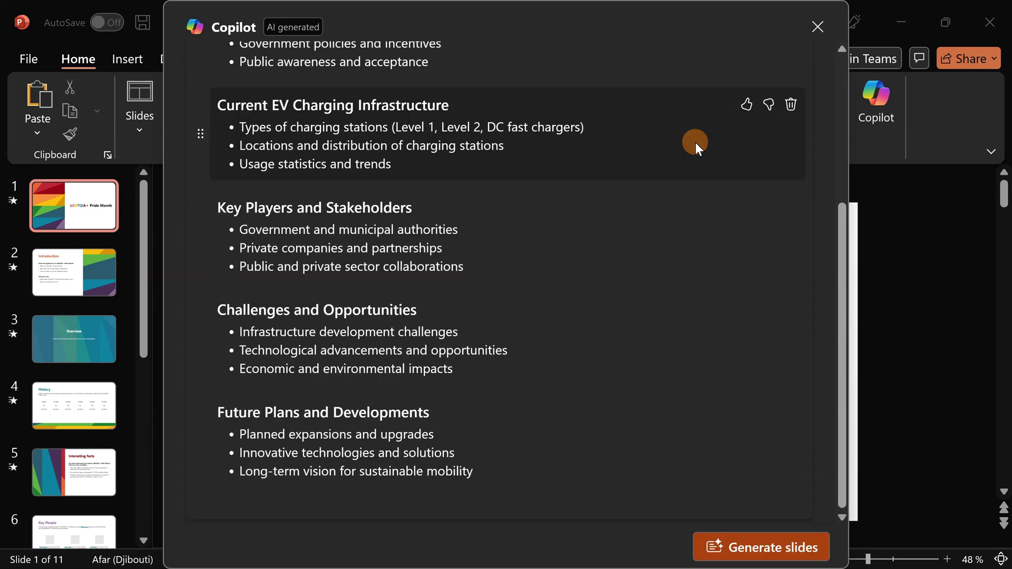
{"action": "scroll", "coordinate": [553, 246], "scroll_direction": "up", "scroll_amount": 3}
{"action": "scroll", "coordinate": [551, 247], "scroll_direction": "up", "scroll_amount": 3}
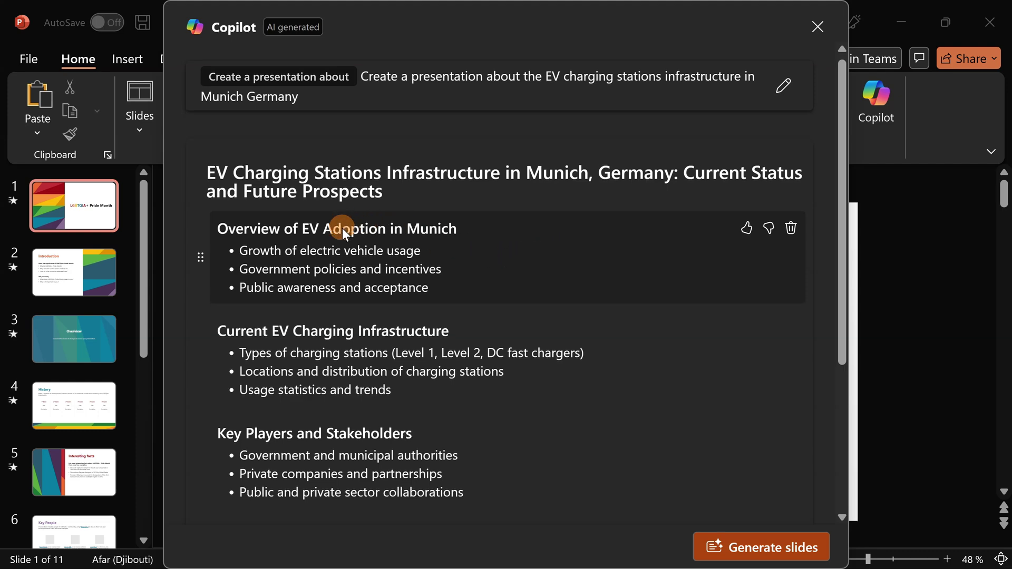
{"action": "scroll", "coordinate": [342, 228], "scroll_direction": "down", "scroll_amount": 2}
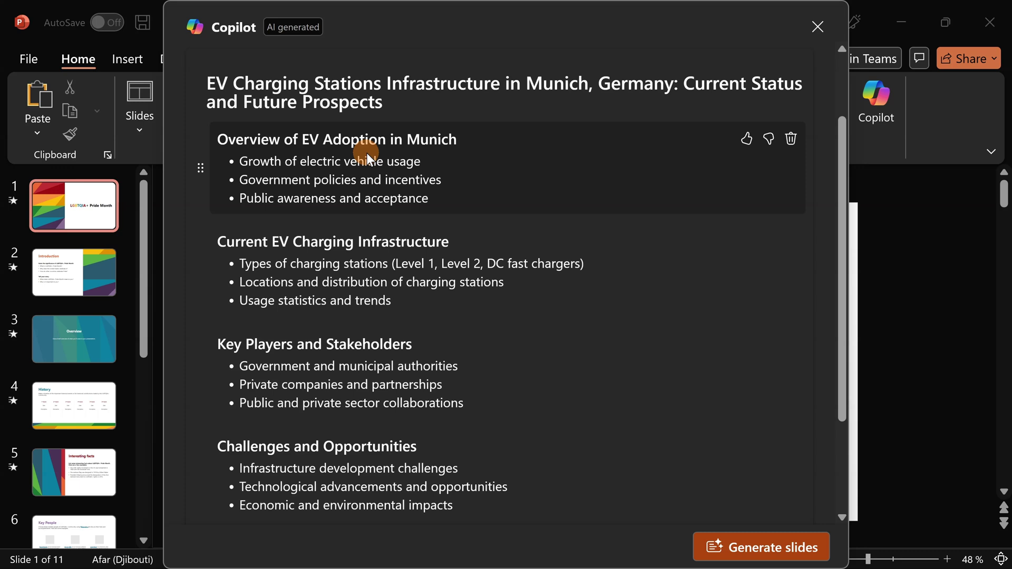
{"action": "scroll", "coordinate": [394, 189], "scroll_direction": "down", "scroll_amount": 1}
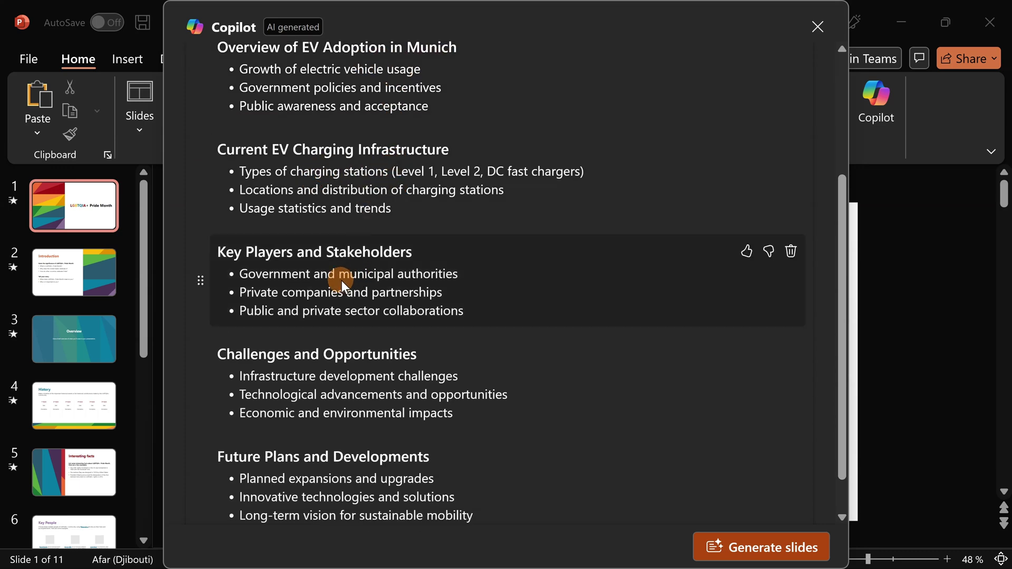
{"action": "scroll", "coordinate": [341, 281], "scroll_direction": "down", "scroll_amount": 1}
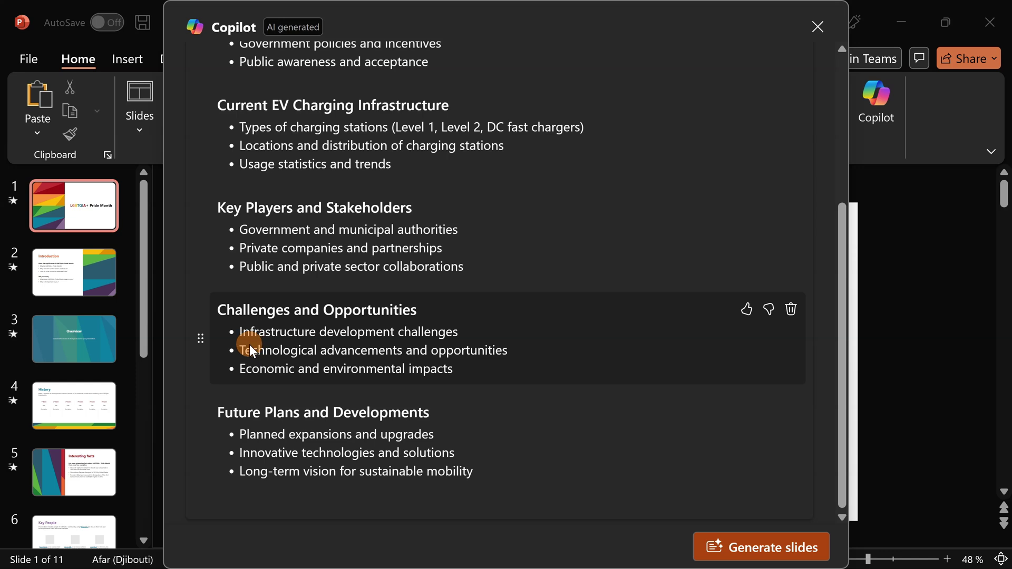
Step: Move Challenges and Opportunities above Key Players and Stakeholders, then cancel adding a topic
{"action": "left_click_drag", "start_coordinate": [196, 339], "coordinate": [204, 220]}
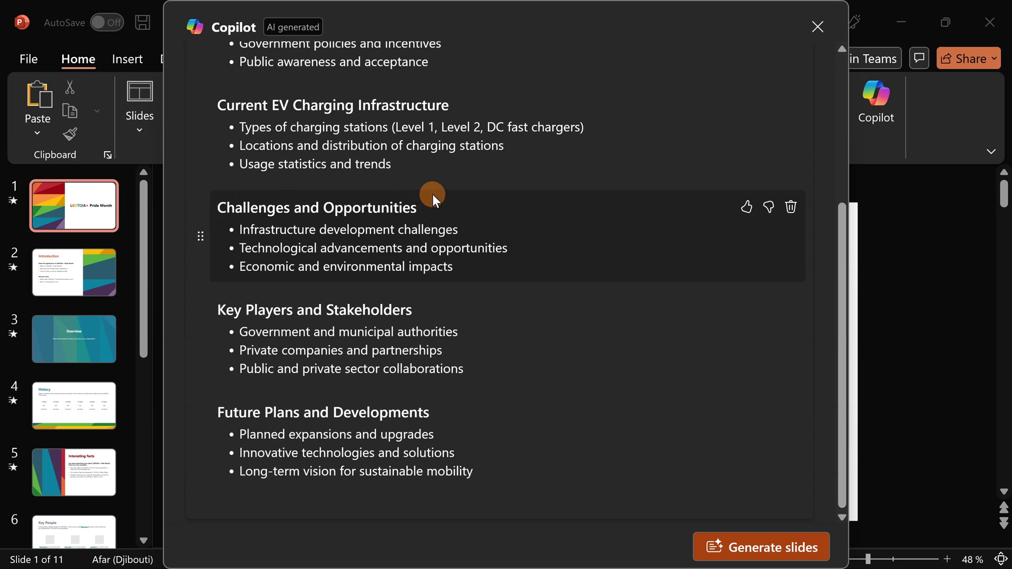
{"action": "mouse_move", "coordinate": [498, 185]}
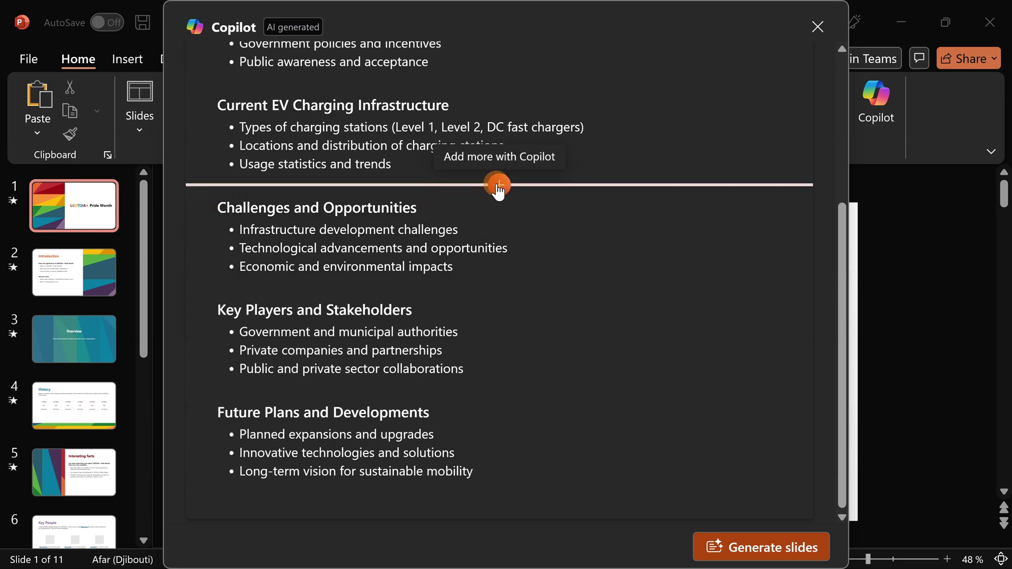
{"action": "left_click", "coordinate": [498, 186]}
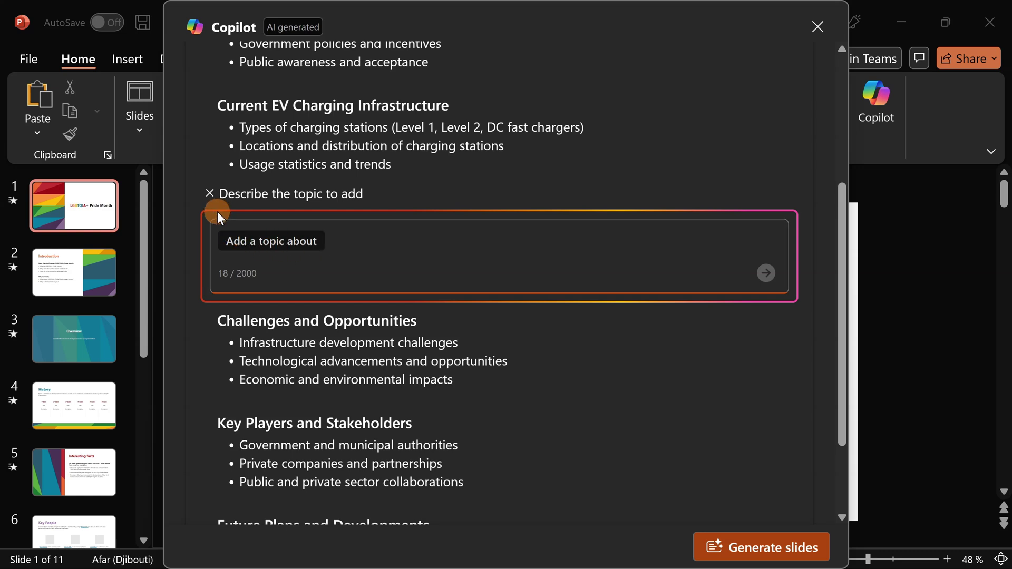
{"action": "left_click", "coordinate": [210, 193]}
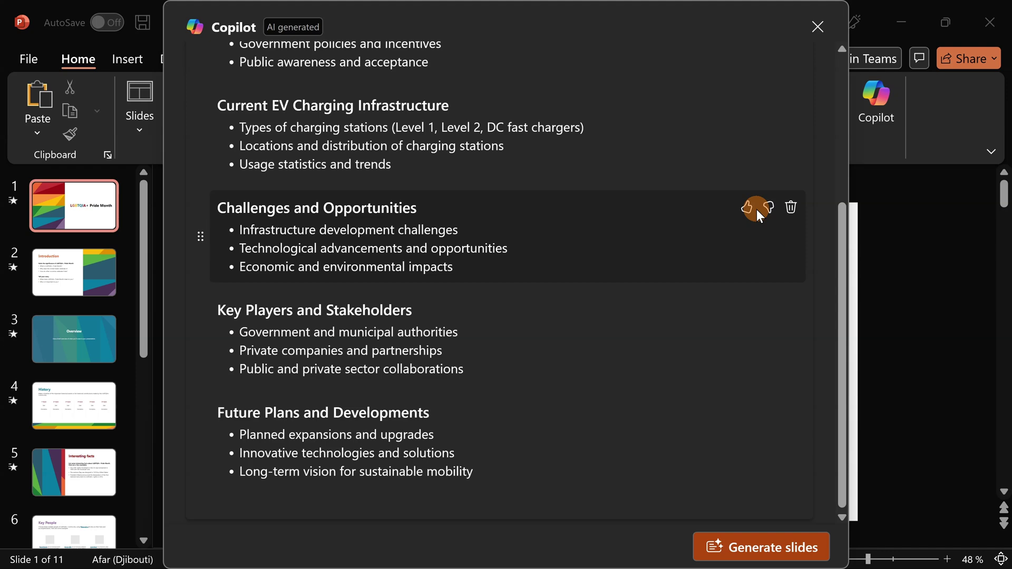
{"action": "scroll", "coordinate": [659, 206], "scroll_direction": "up", "scroll_amount": 2}
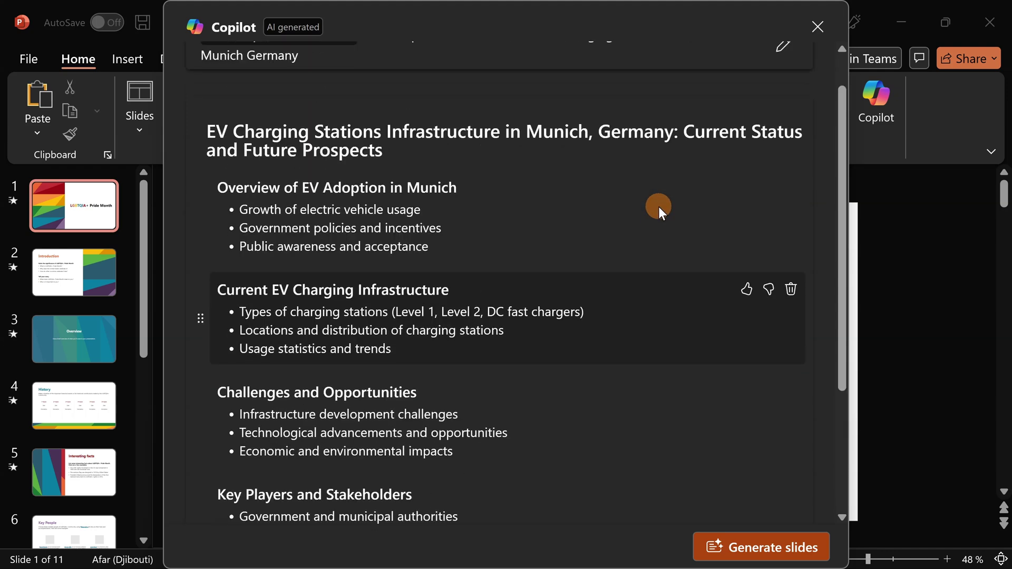
{"action": "scroll", "coordinate": [659, 206], "scroll_direction": "up", "scroll_amount": 1}
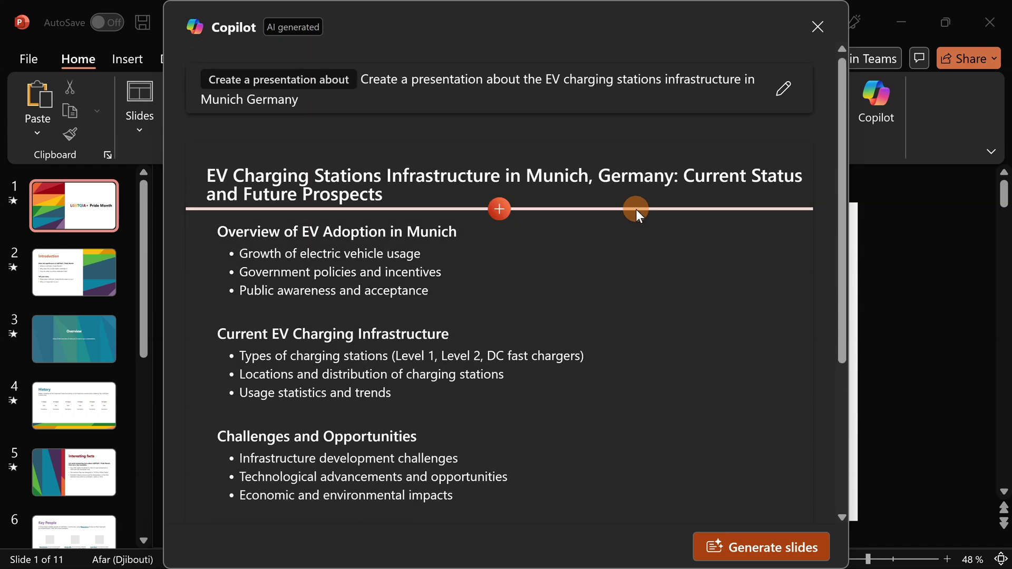
{"action": "scroll", "coordinate": [637, 231], "scroll_direction": "down", "scroll_amount": 1}
{"action": "scroll", "coordinate": [637, 230], "scroll_direction": "up", "scroll_amount": 1}
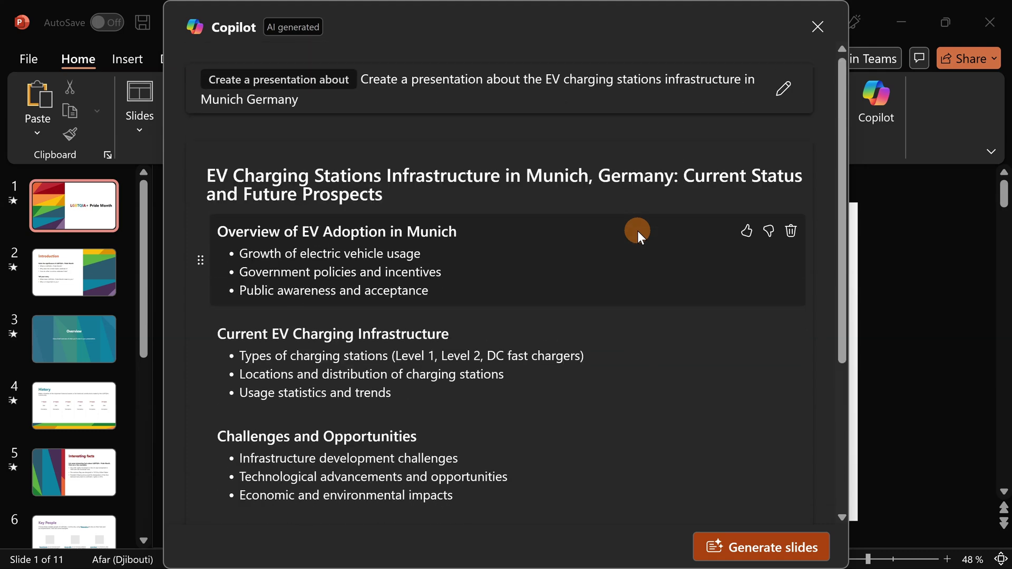
{"action": "scroll", "coordinate": [637, 231], "scroll_direction": "down", "scroll_amount": 1}
{"action": "scroll", "coordinate": [637, 232], "scroll_direction": "down", "scroll_amount": 2}
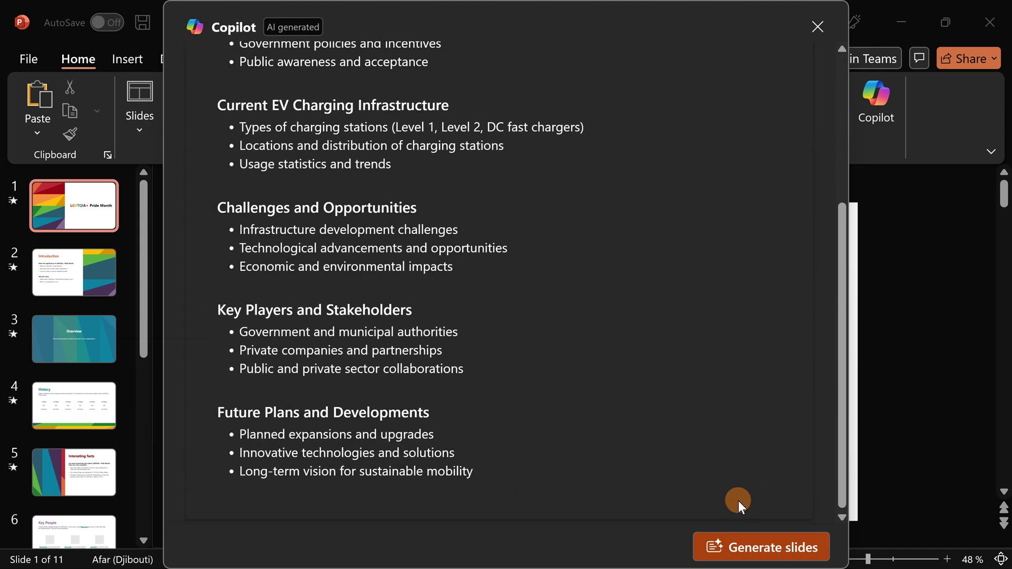
Step: Generate slides from the Munich EV outline and keep the resulting 23-slide deck
{"action": "left_click", "coordinate": [749, 548]}
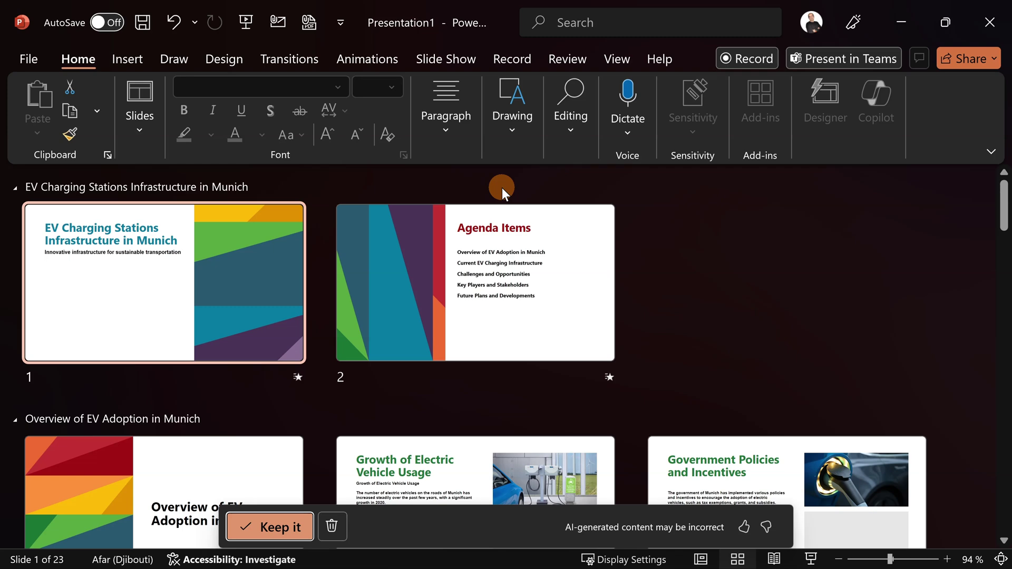
{"action": "scroll", "coordinate": [490, 194], "scroll_direction": "down", "scroll_amount": 3}
{"action": "scroll", "coordinate": [398, 234], "scroll_direction": "down", "scroll_amount": 3}
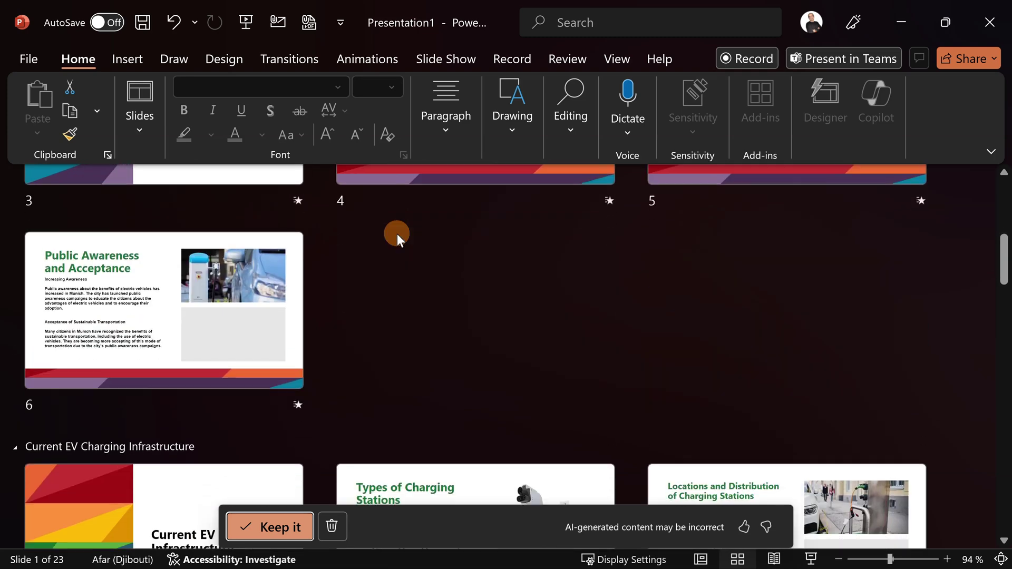
{"action": "scroll", "coordinate": [397, 233], "scroll_direction": "down", "scroll_amount": 3}
{"action": "scroll", "coordinate": [397, 233], "scroll_direction": "down", "scroll_amount": 3}
{"action": "scroll", "coordinate": [391, 269], "scroll_direction": "down", "scroll_amount": 1}
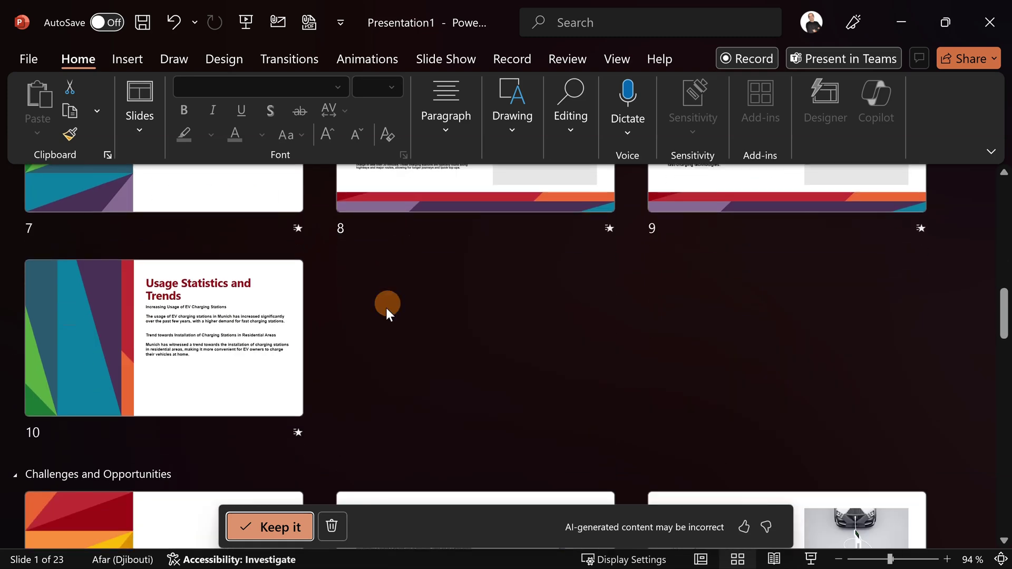
{"action": "scroll", "coordinate": [383, 317], "scroll_direction": "down", "scroll_amount": 2}
{"action": "scroll", "coordinate": [379, 326], "scroll_direction": "down", "scroll_amount": 3}
{"action": "scroll", "coordinate": [383, 327], "scroll_direction": "down", "scroll_amount": 2}
{"action": "scroll", "coordinate": [386, 326], "scroll_direction": "down", "scroll_amount": 2}
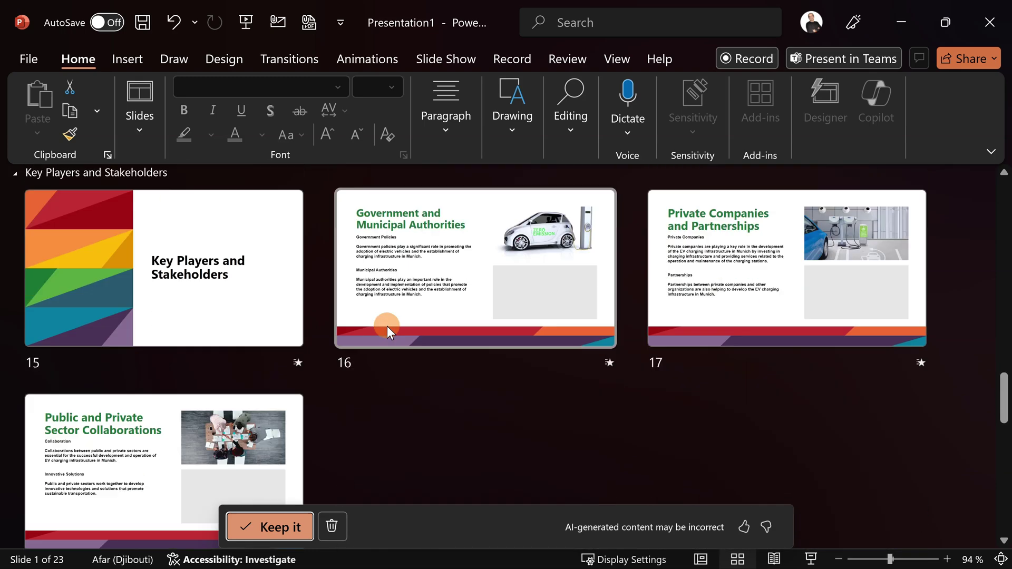
{"action": "scroll", "coordinate": [386, 325], "scroll_direction": "down", "scroll_amount": 1}
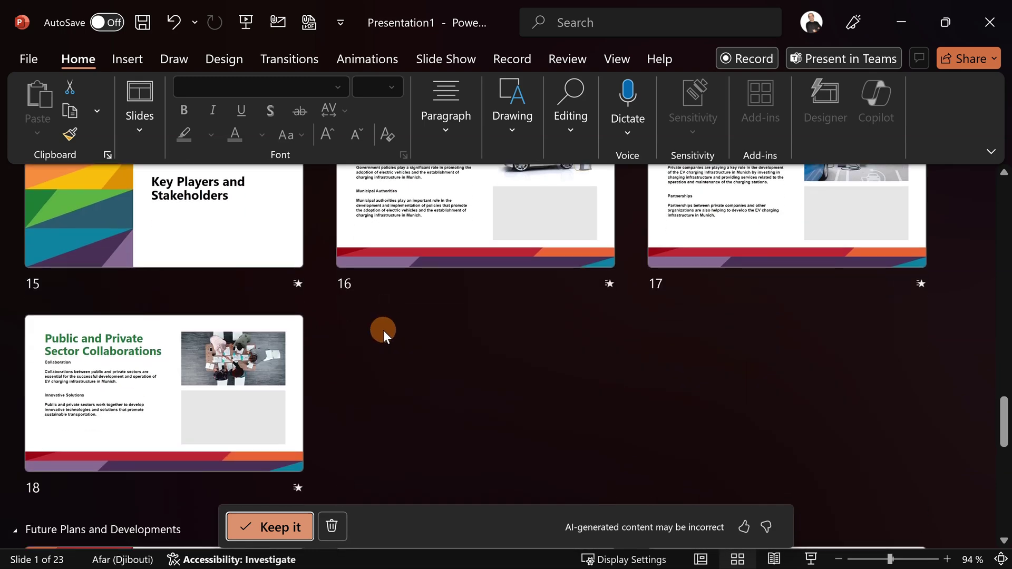
{"action": "scroll", "coordinate": [383, 330], "scroll_direction": "down", "scroll_amount": 5}
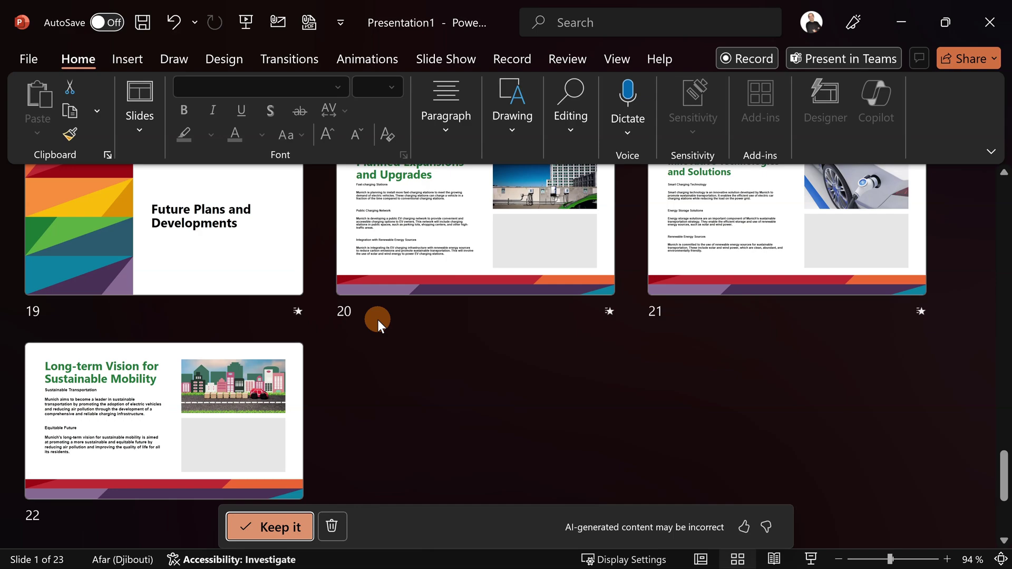
{"action": "scroll", "coordinate": [378, 319], "scroll_direction": "up", "scroll_amount": 3}
{"action": "scroll", "coordinate": [377, 319], "scroll_direction": "up", "scroll_amount": 5}
{"action": "scroll", "coordinate": [377, 320], "scroll_direction": "up", "scroll_amount": 5}
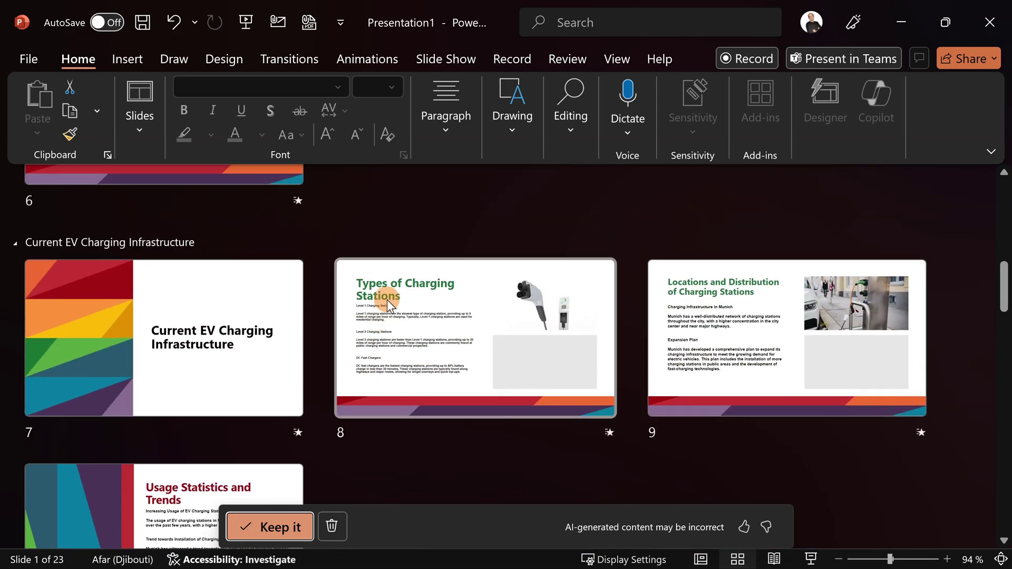
{"action": "scroll", "coordinate": [387, 300], "scroll_direction": "up", "scroll_amount": 3}
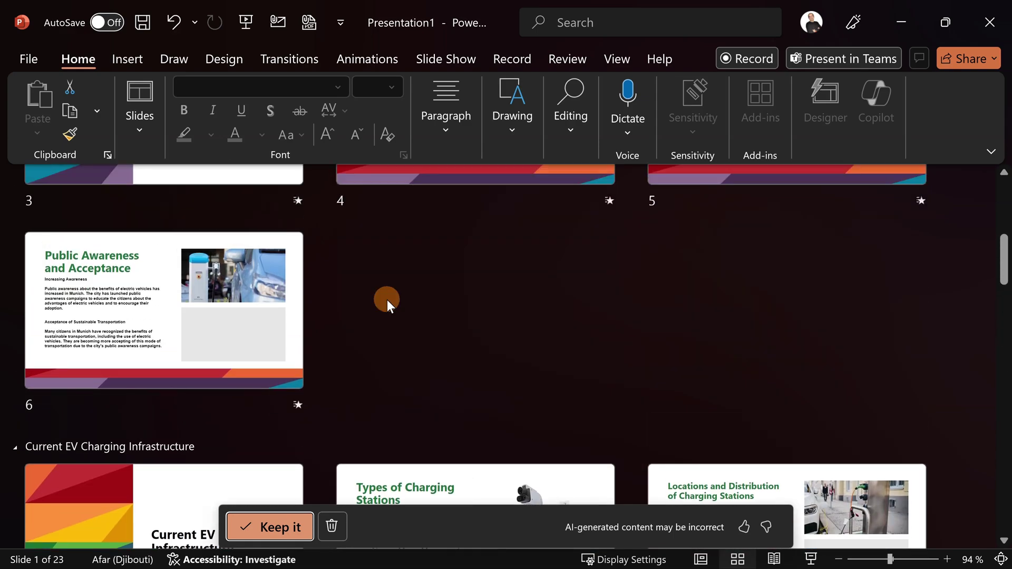
{"action": "scroll", "coordinate": [386, 299], "scroll_direction": "up", "scroll_amount": 5}
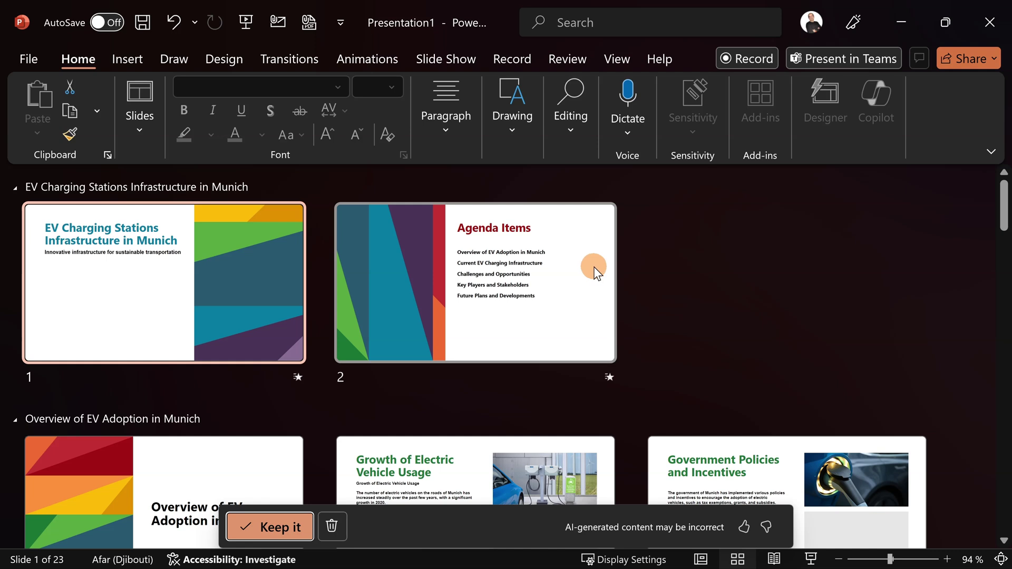
{"action": "left_click", "coordinate": [263, 527]}
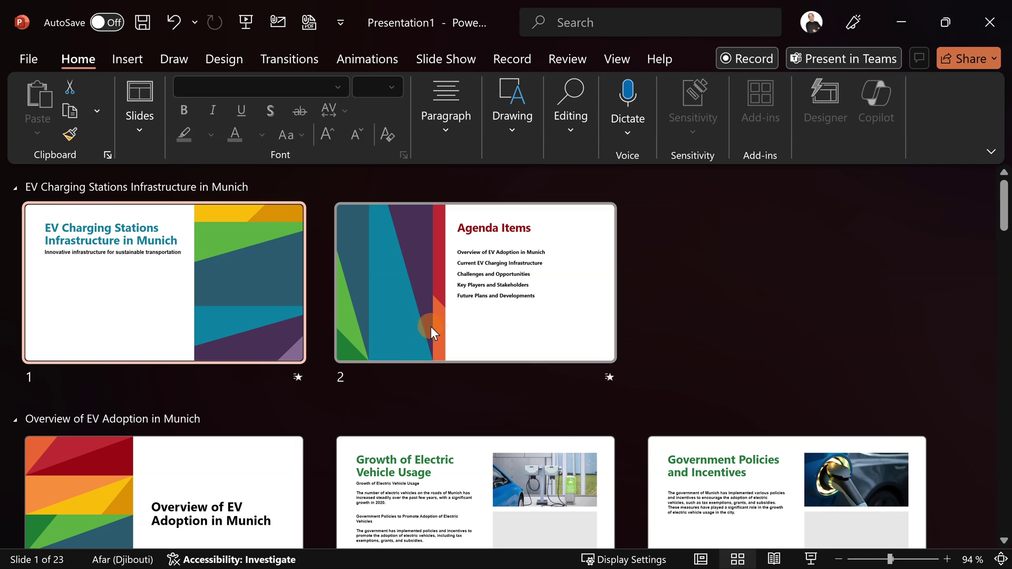
{"action": "scroll", "coordinate": [430, 327], "scroll_direction": "down", "scroll_amount": 5}
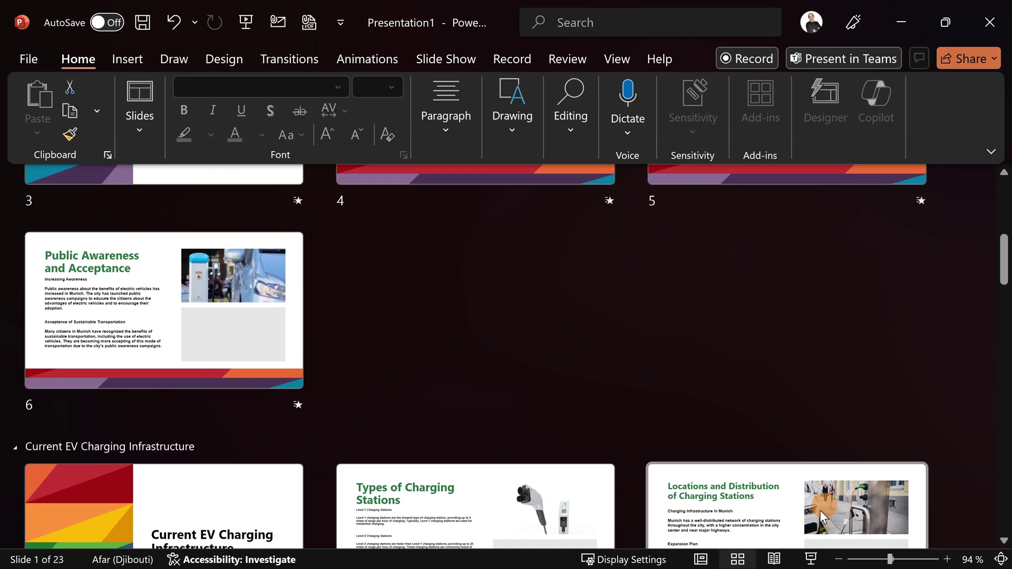
Step: On slide 1, ask the Copilot pane for an EV charging station image
{"action": "left_click", "coordinate": [701, 560]}
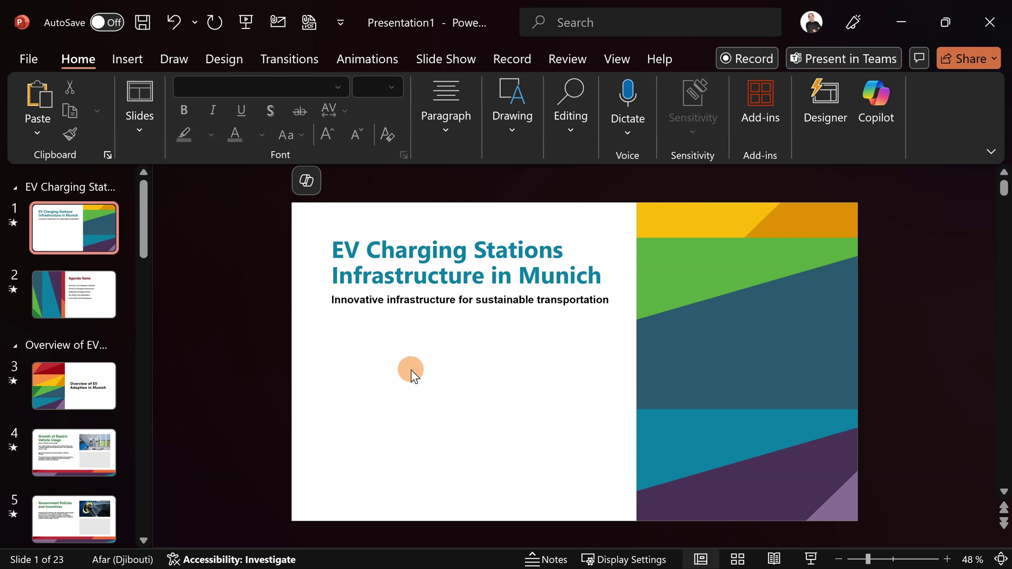
{"action": "left_click", "coordinate": [888, 95]}
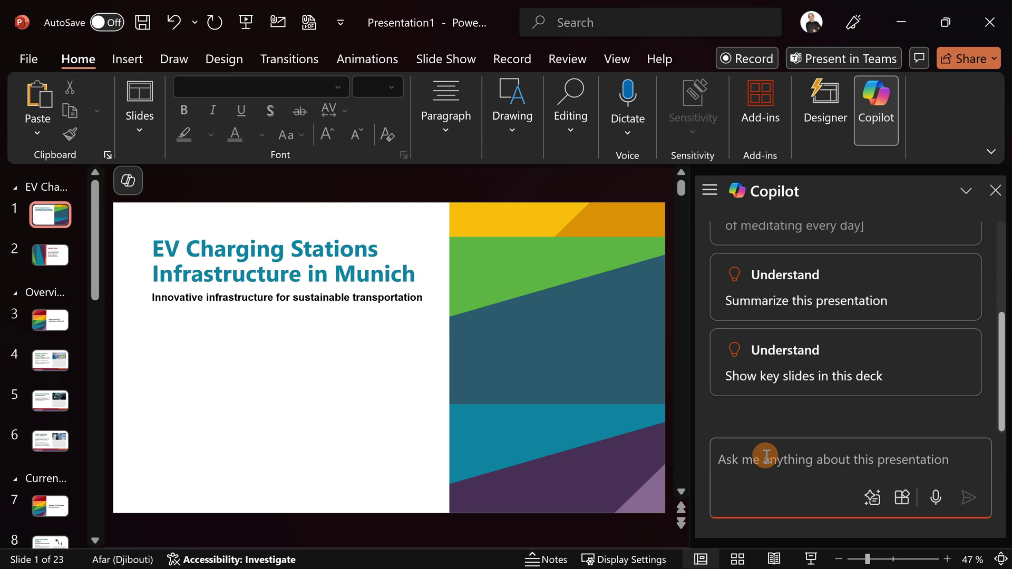
{"action": "type", "text": "Add an image with a Ev charging station"}
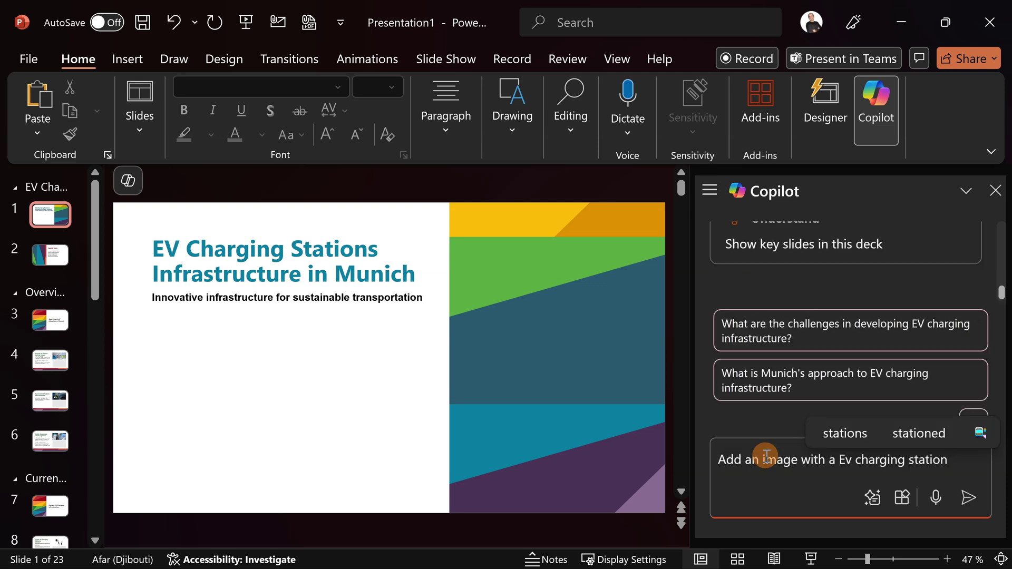
{"action": "key", "text": "Return"}
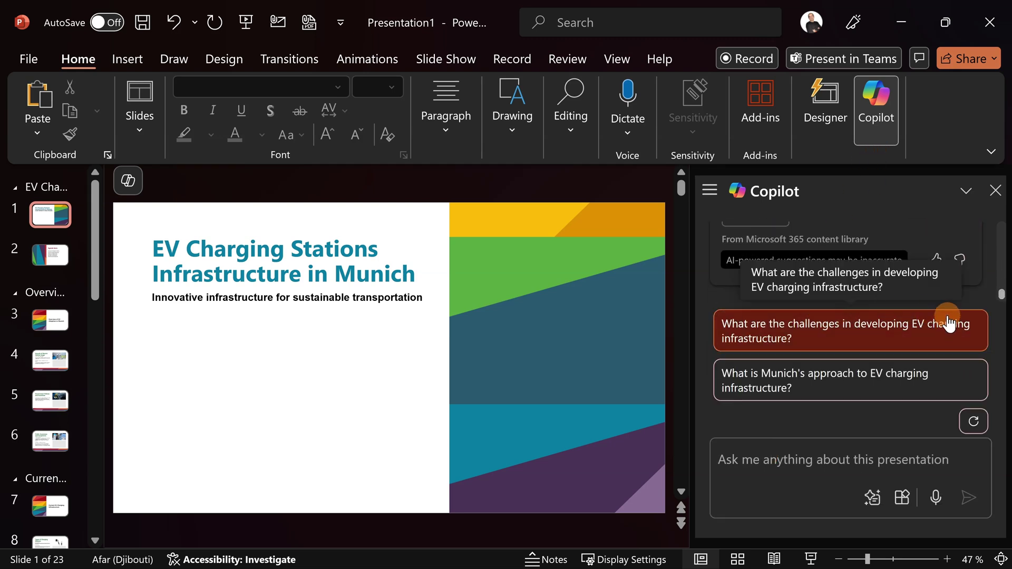
{"action": "scroll", "coordinate": [985, 280], "scroll_direction": "up", "scroll_amount": 2}
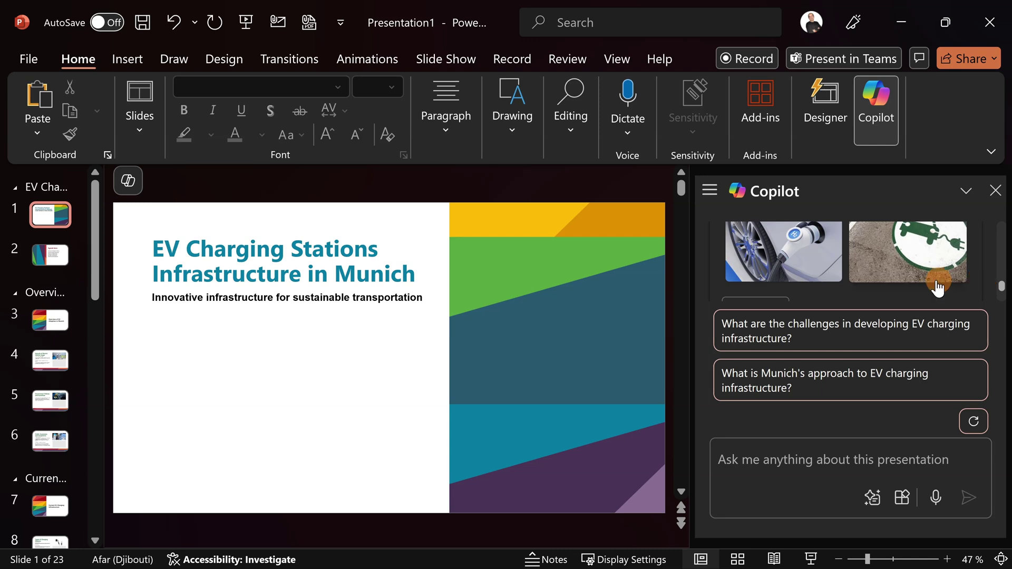
{"action": "left_click_drag", "start_coordinate": [1003, 288], "coordinate": [1002, 271]}
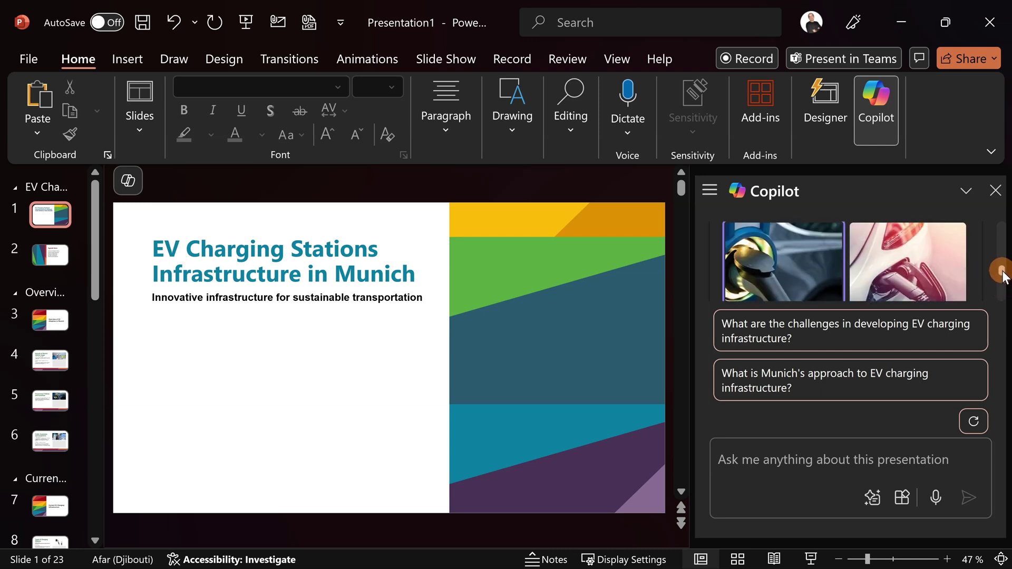
{"action": "left_click_drag", "start_coordinate": [1003, 271], "coordinate": [1002, 286]}
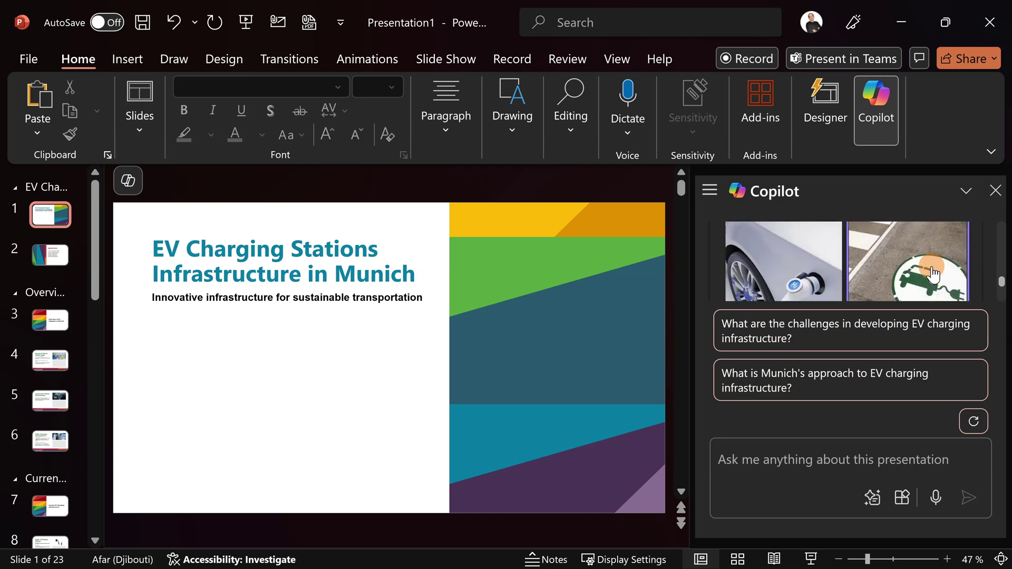
{"action": "scroll", "coordinate": [917, 273], "scroll_direction": "down", "scroll_amount": 1}
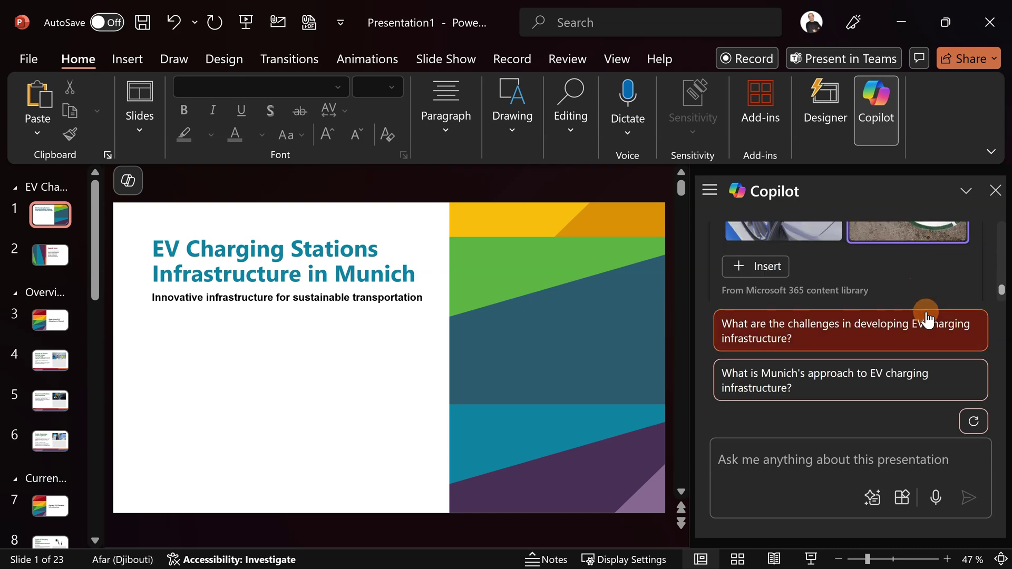
Step: Insert the green EV parking-spot photo onto the title slide and request Designer ideas
{"action": "left_click", "coordinate": [757, 269]}
{"action": "left_click", "coordinate": [371, 311]}
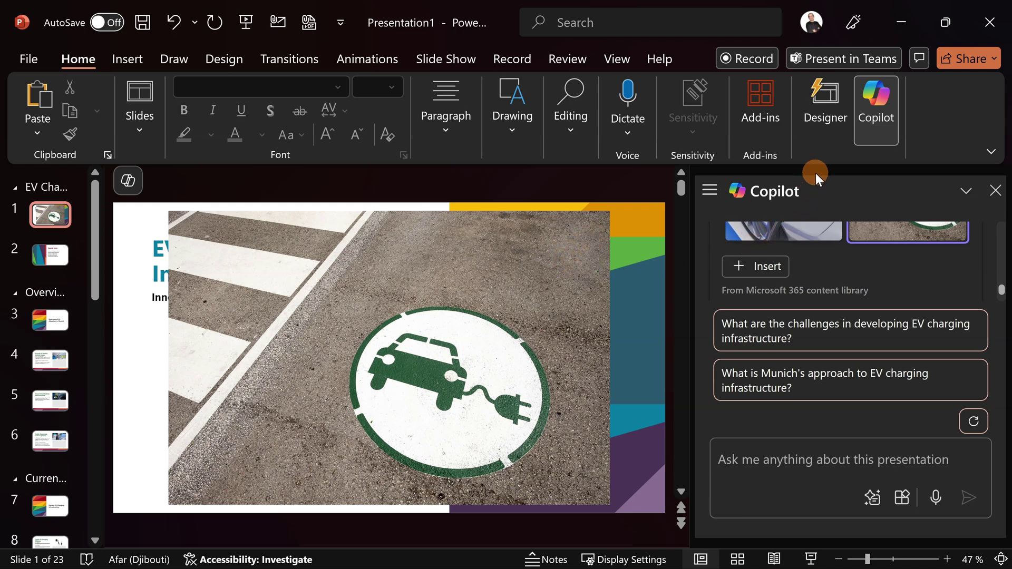
{"action": "left_click", "coordinate": [829, 132]}
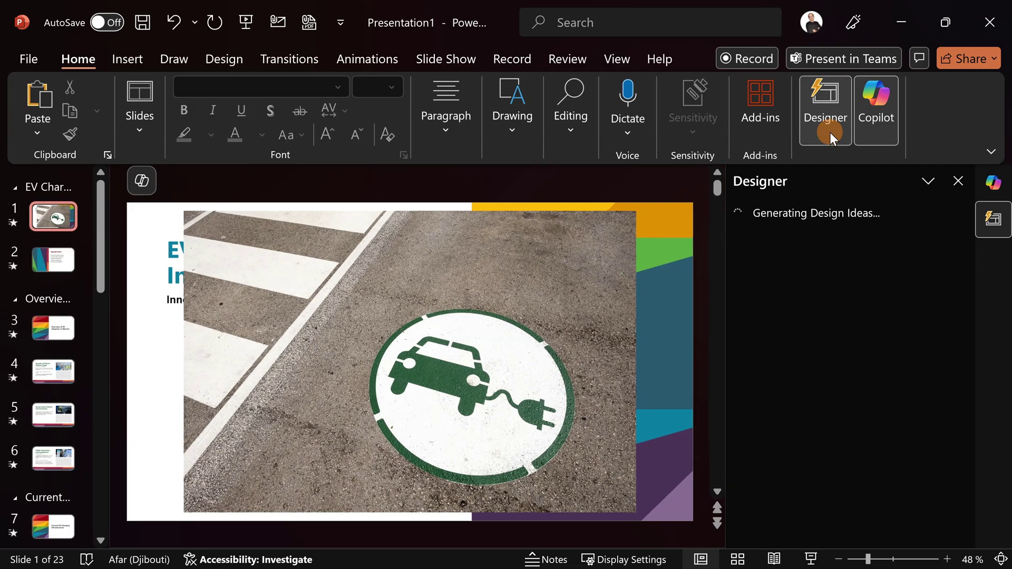